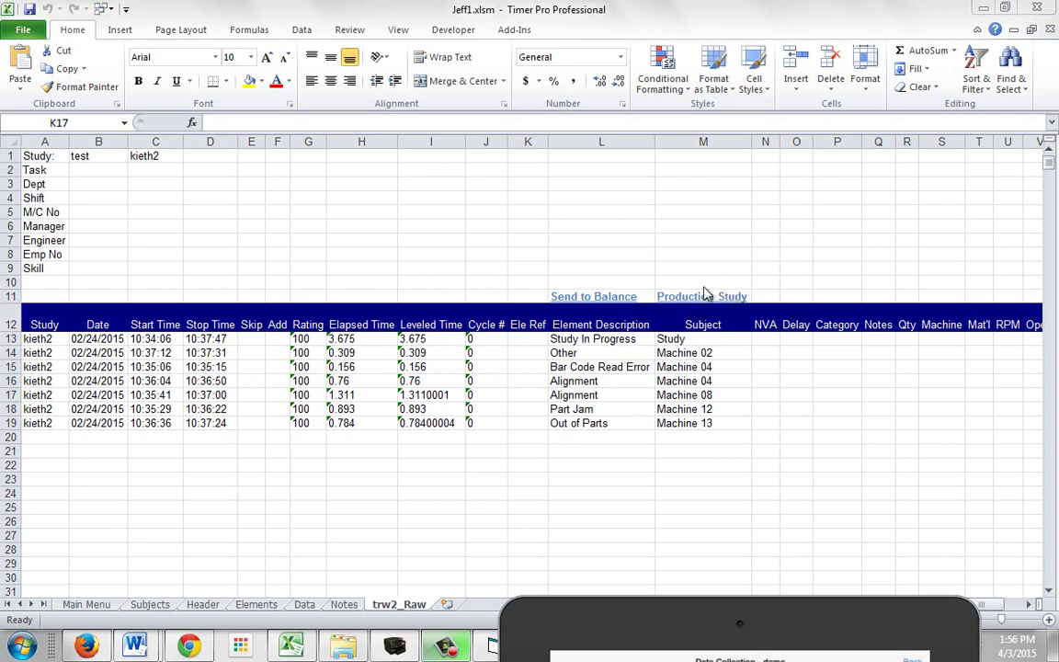
# Step: Send the Production Study in M11 to Balance, skip held activities, and minimize Excel to reveal the chart
pyautogui.click(700, 298)
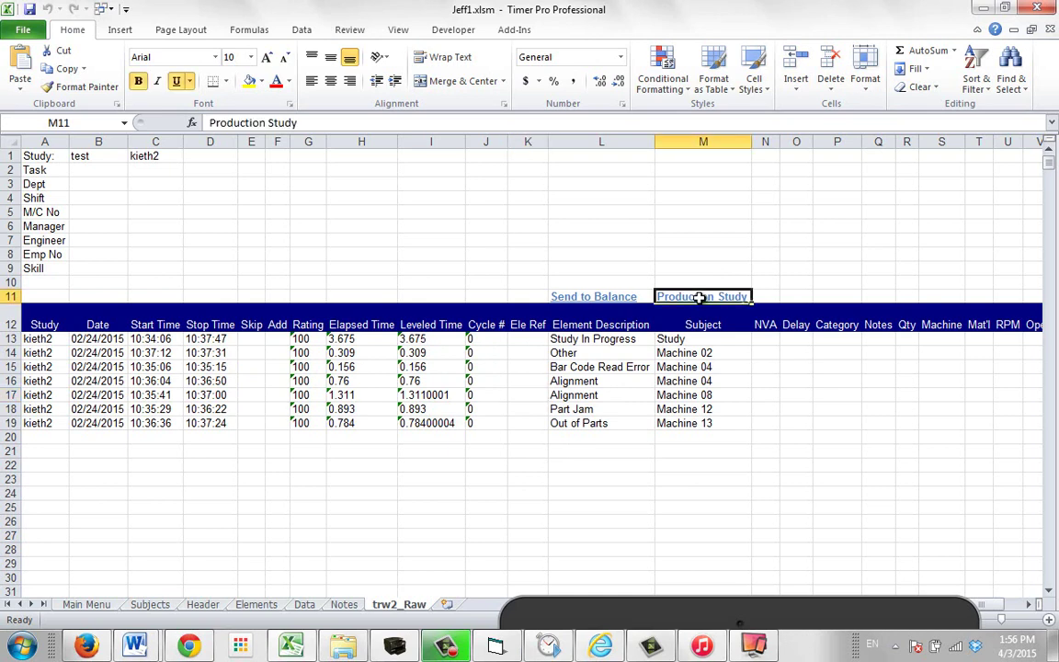
pyautogui.doubleClick(700, 297)
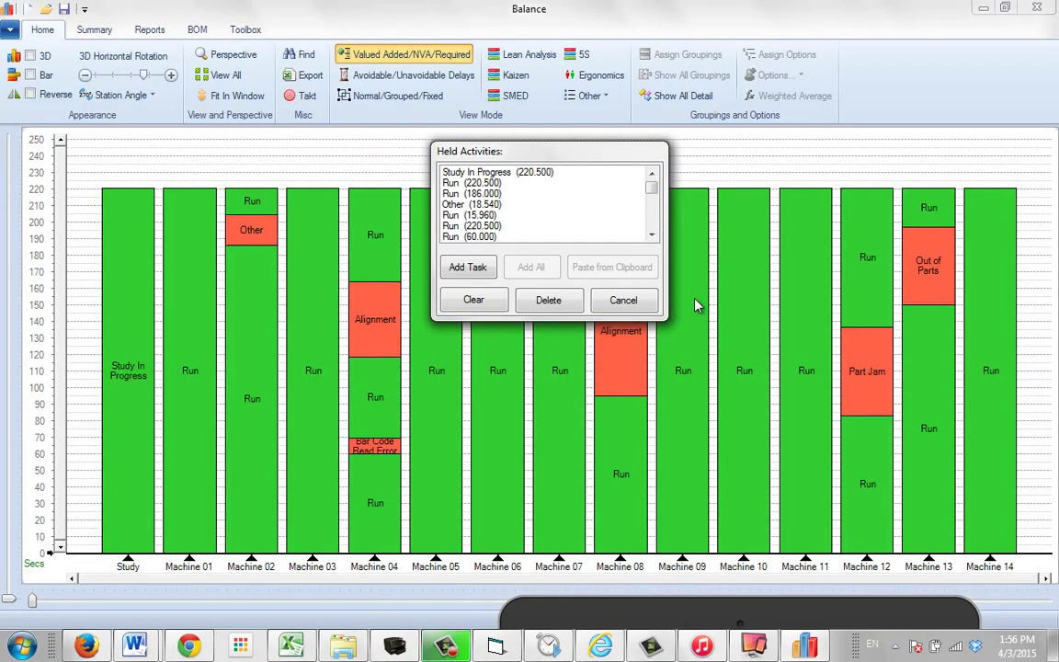
pyautogui.click(648, 303)
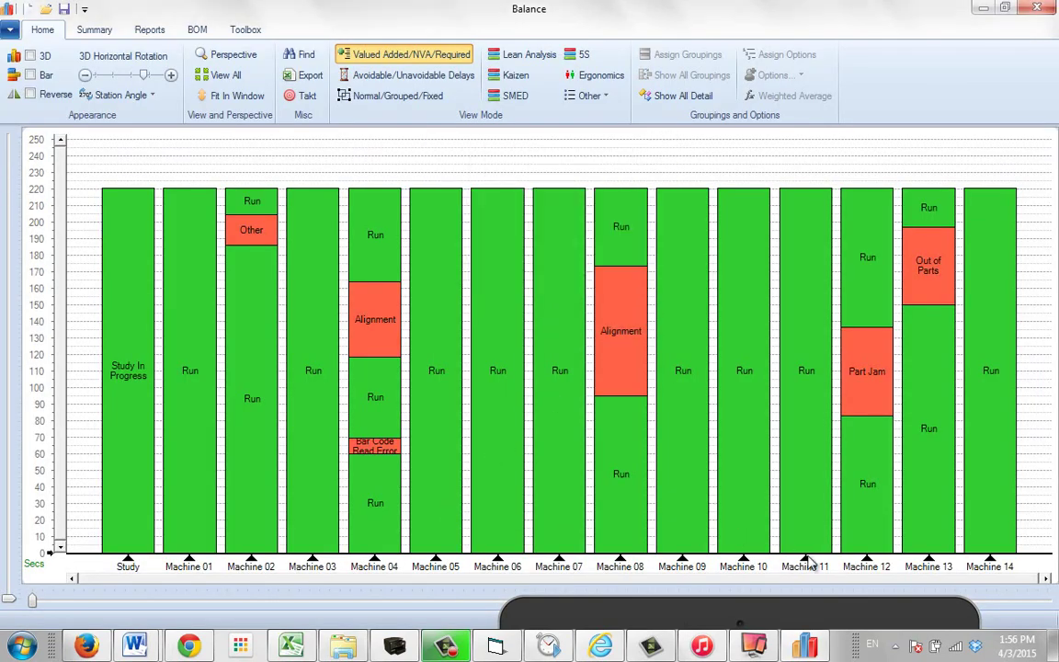
pyautogui.hotkey('alt', 'F4')
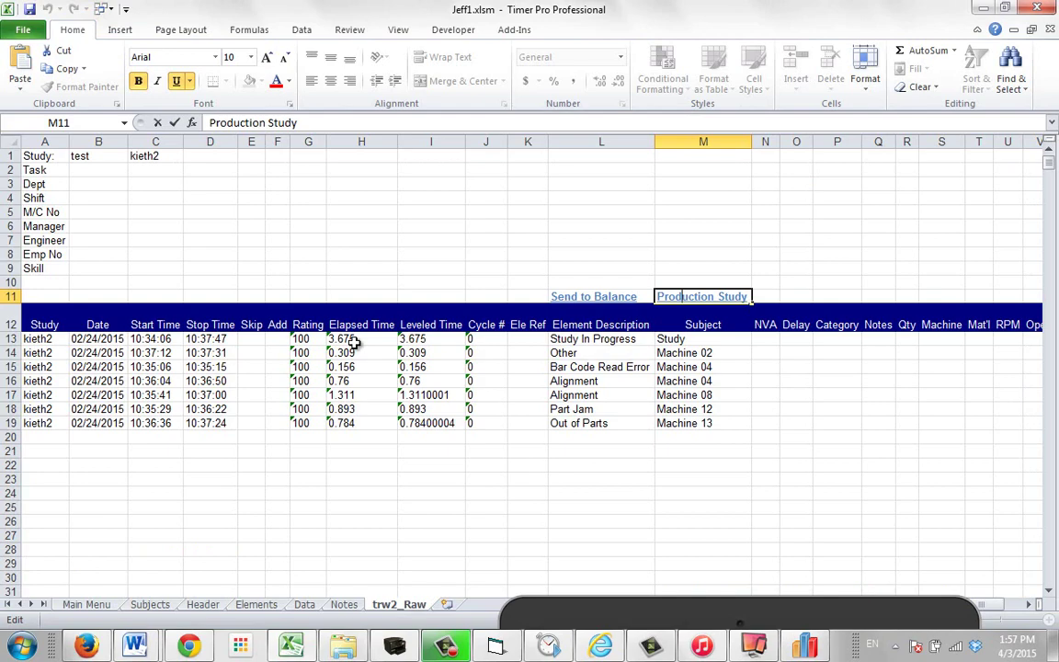
pyautogui.click(354, 338)
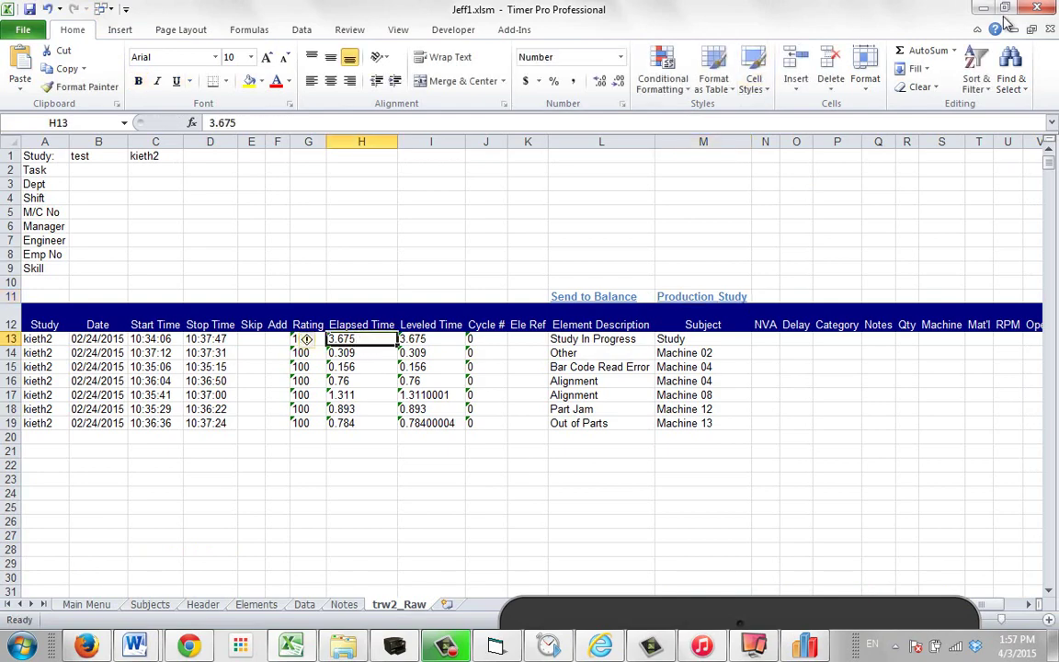
pyautogui.click(982, 9)
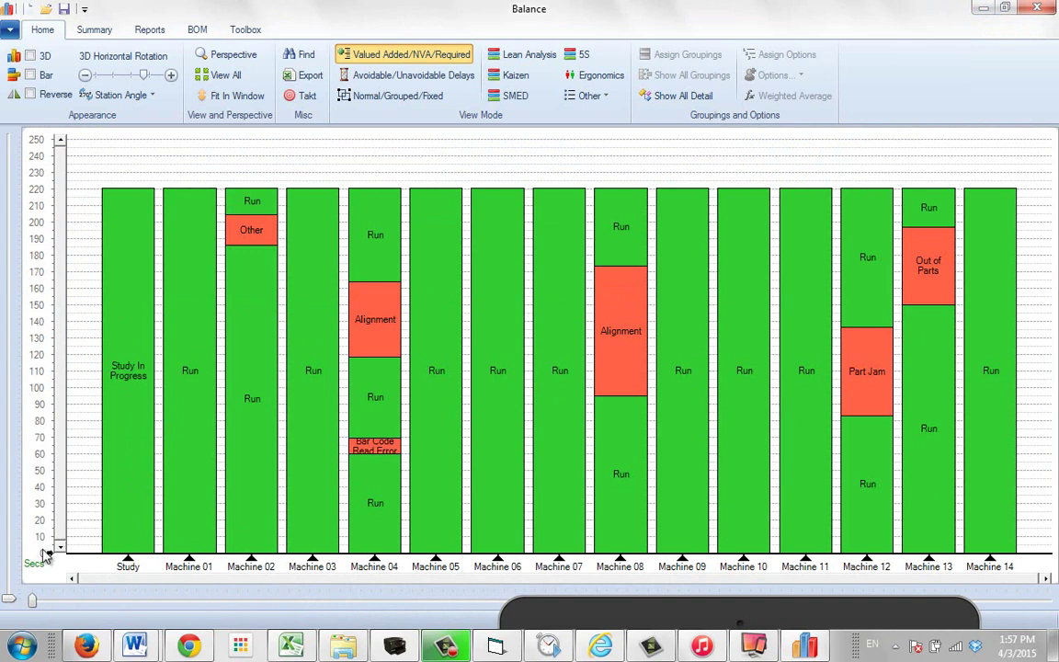
# Step: Set the unit of measure in Balance's General options to Minutes
pyautogui.click(11, 30)
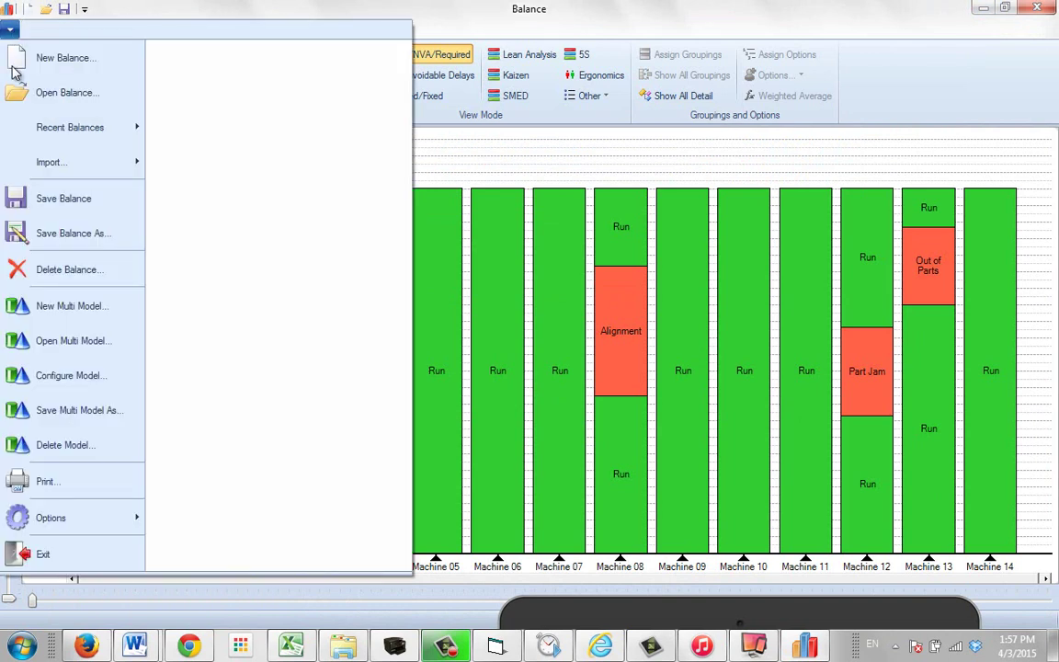
pyautogui.moveTo(35, 519)
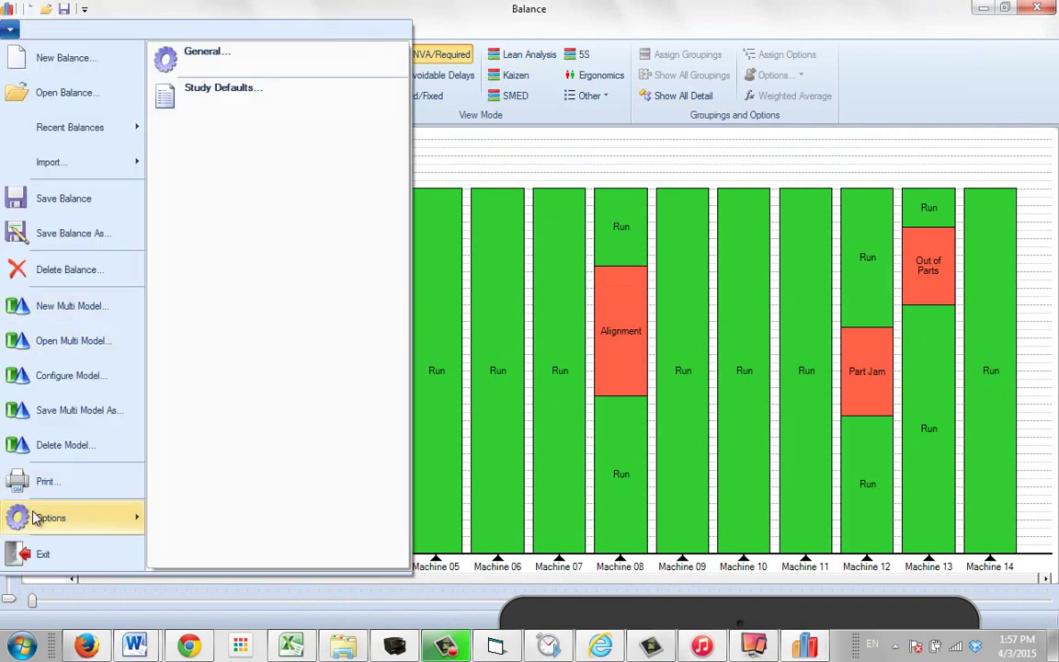
pyautogui.click(210, 57)
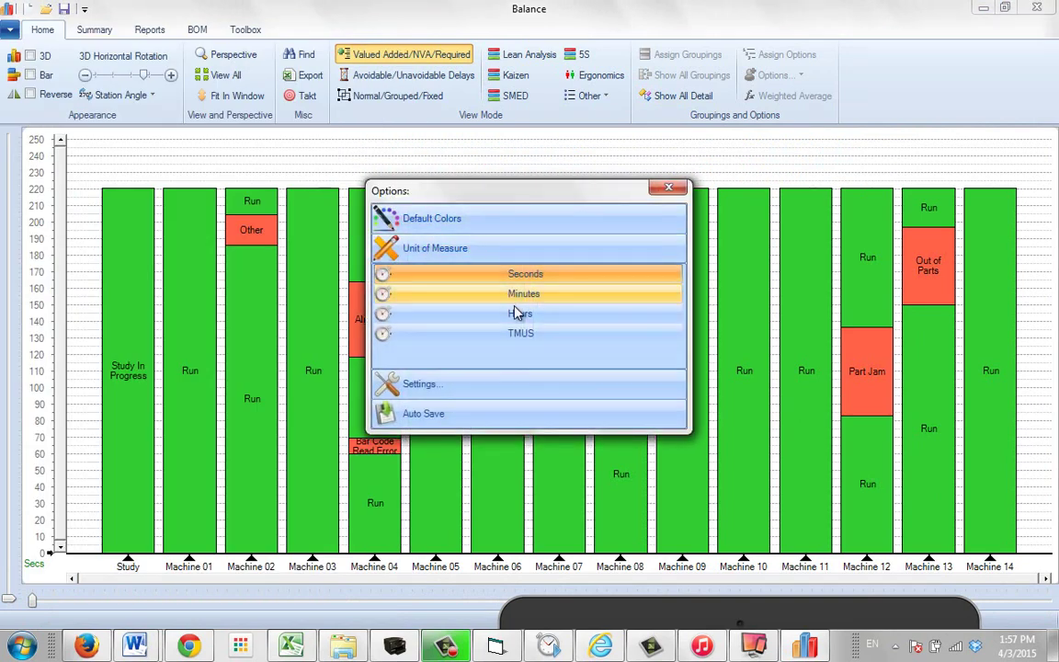
pyautogui.click(510, 299)
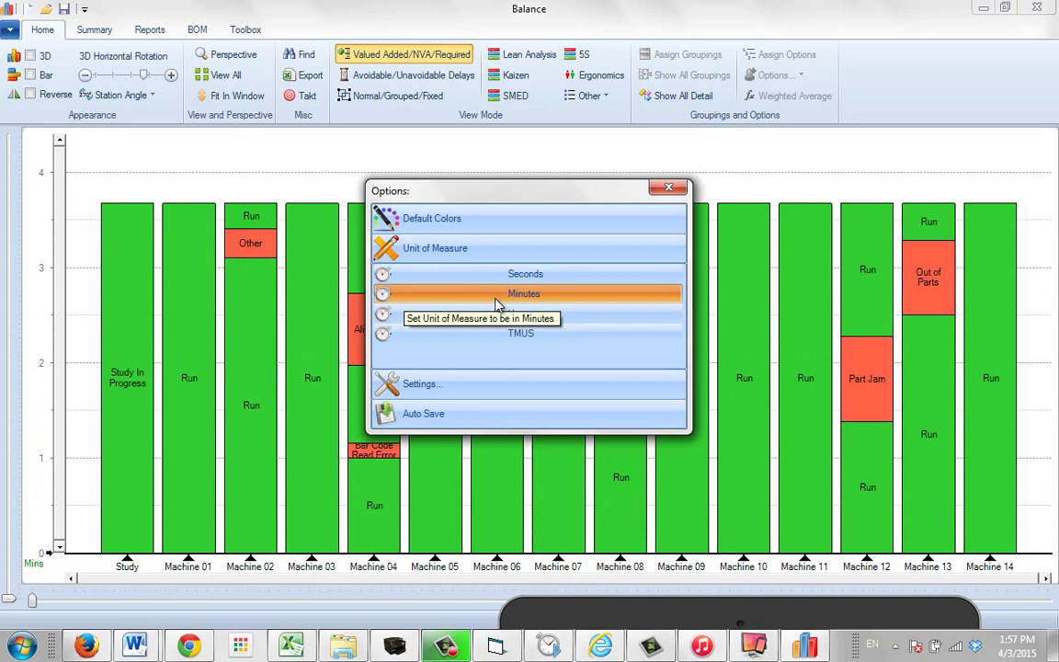
pyautogui.click(670, 187)
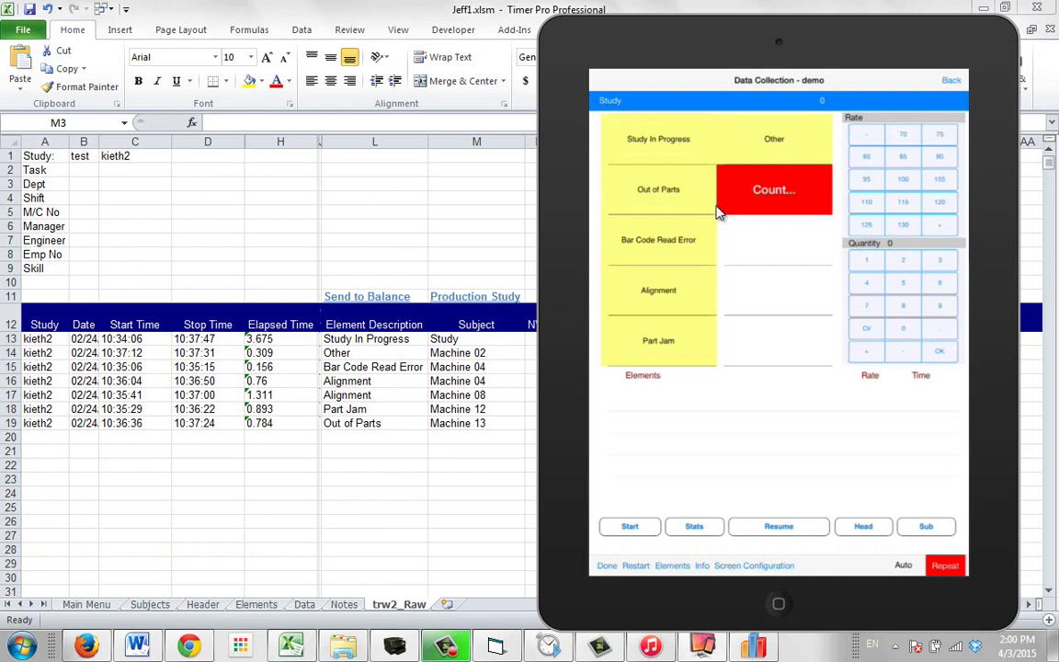
# Step: Compare Study and Machines 01–14 on the Subjects sheet with the iPad subject list
pyautogui.click(143, 605)
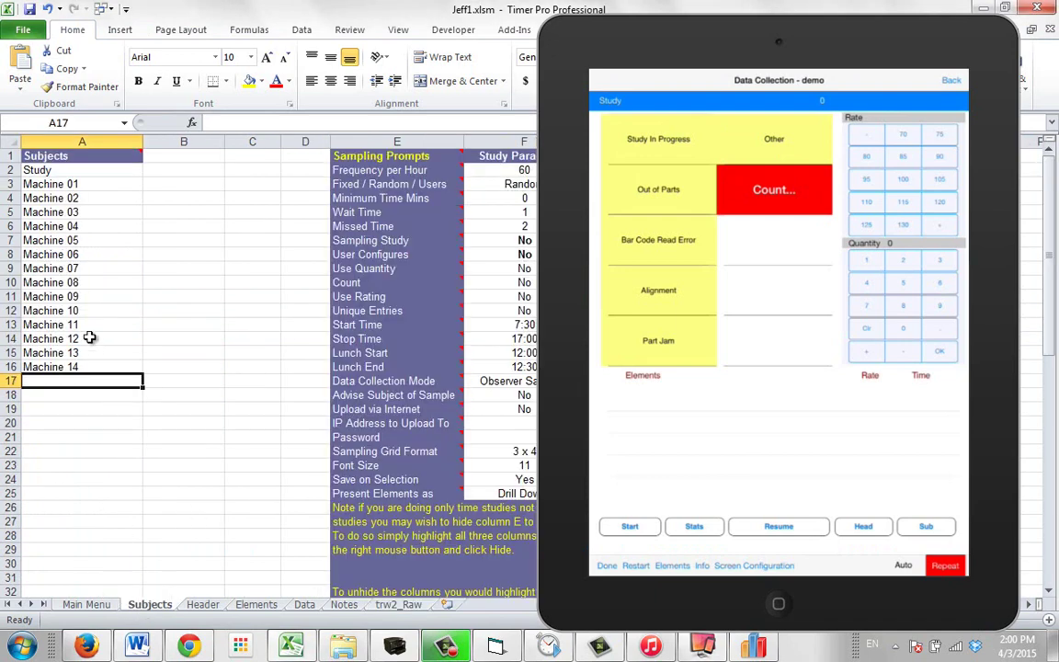
pyautogui.click(51, 170)
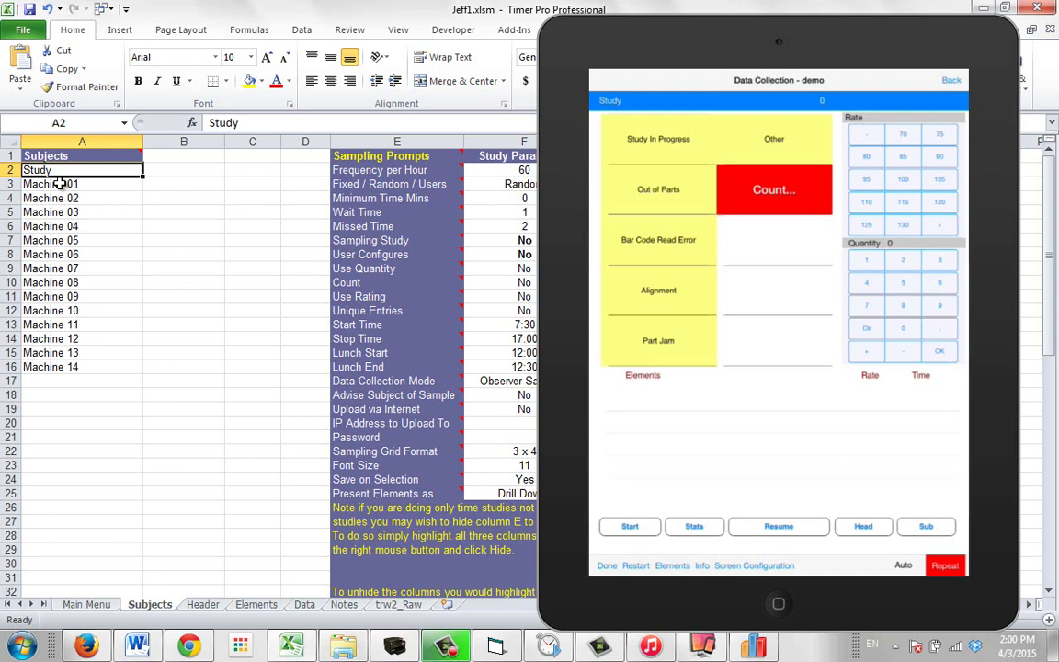
pyautogui.moveTo(55, 183); pyautogui.dragTo(57, 365)
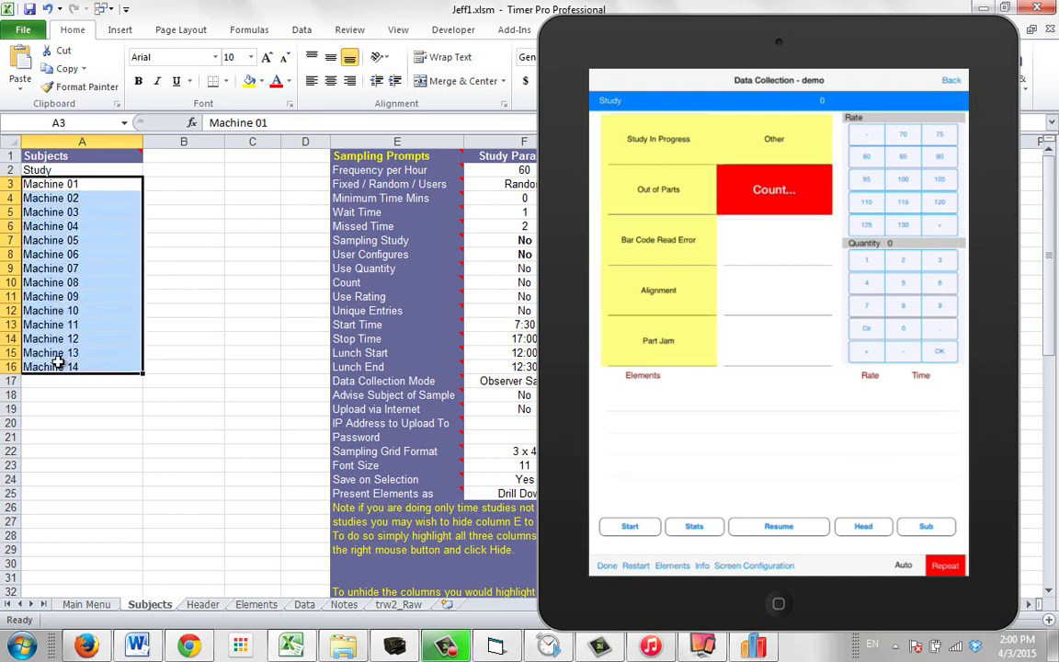
pyautogui.click(54, 172)
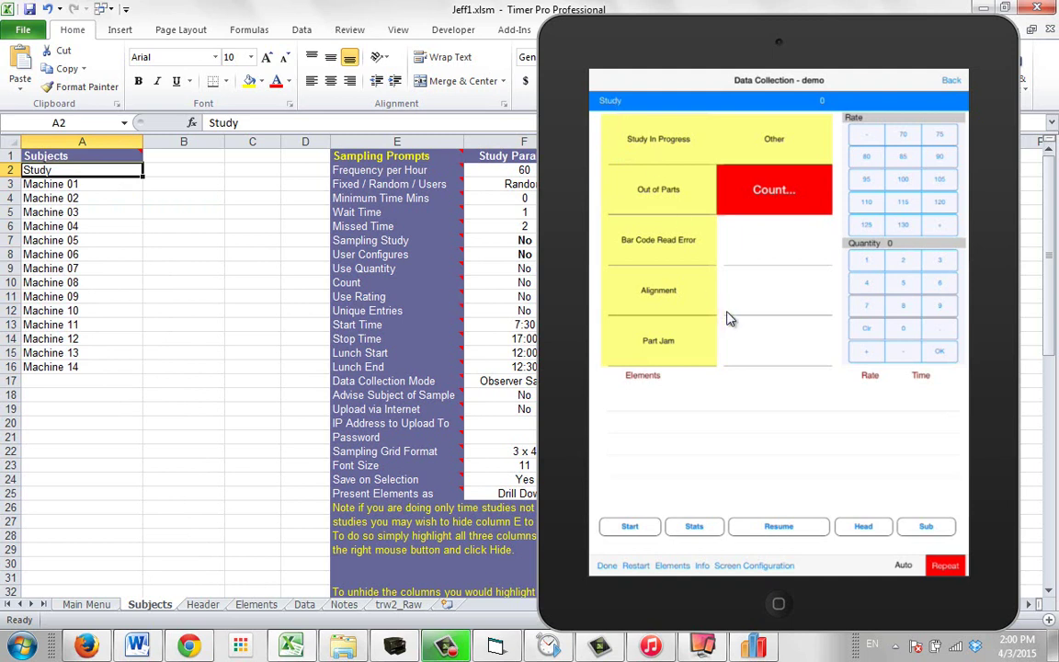
pyautogui.click(934, 529)
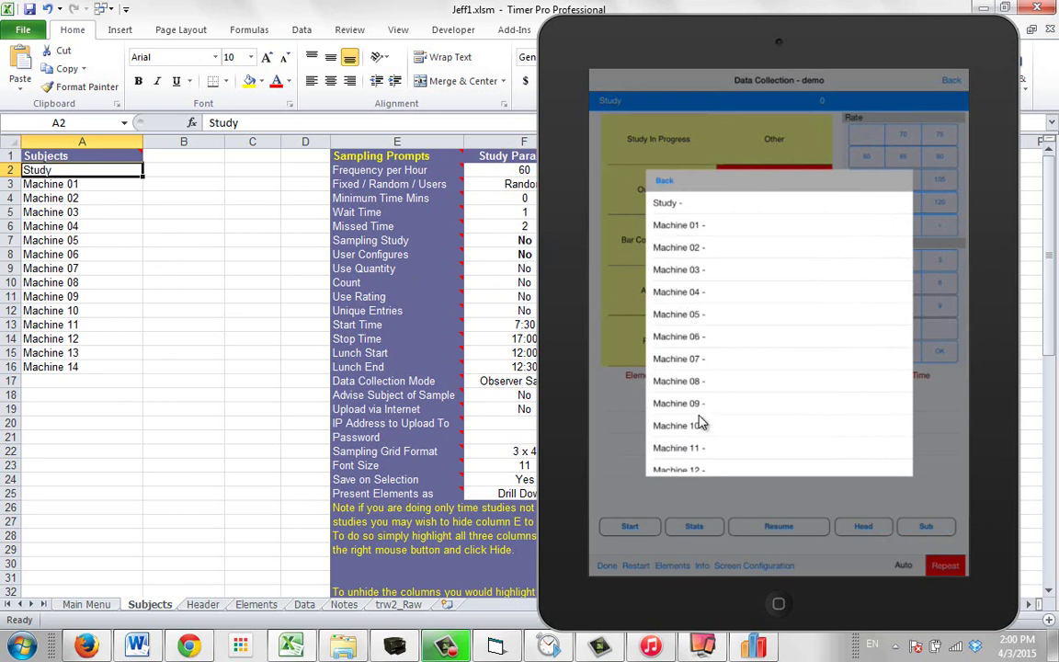
pyautogui.click(631, 295)
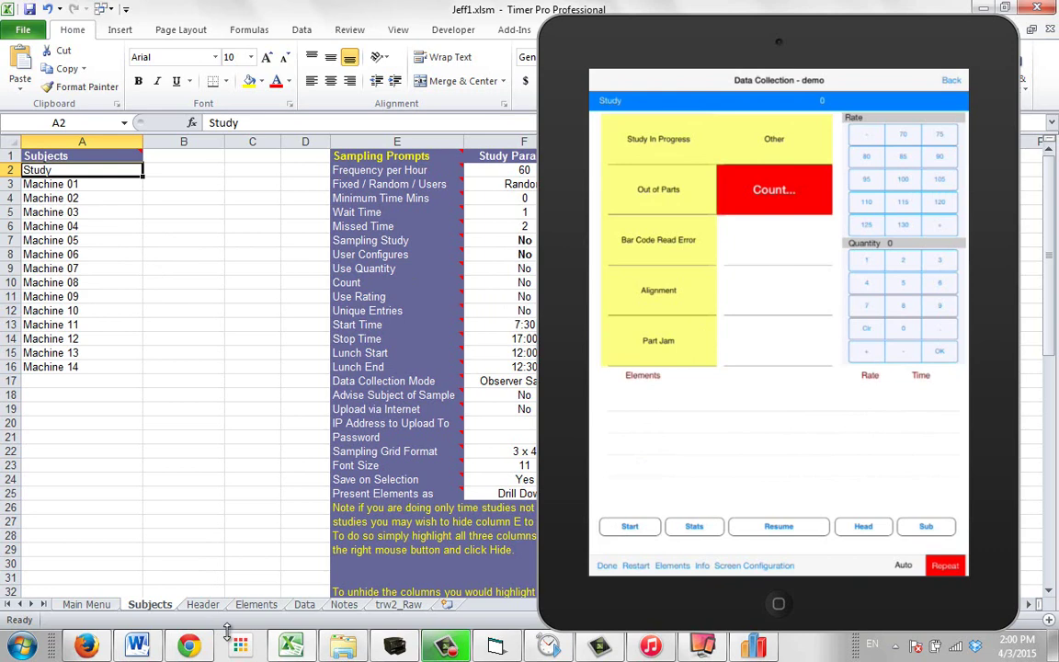
# Step: Record Study In Progress for the Study subject, then bring up the machine list
pyautogui.click(257, 605)
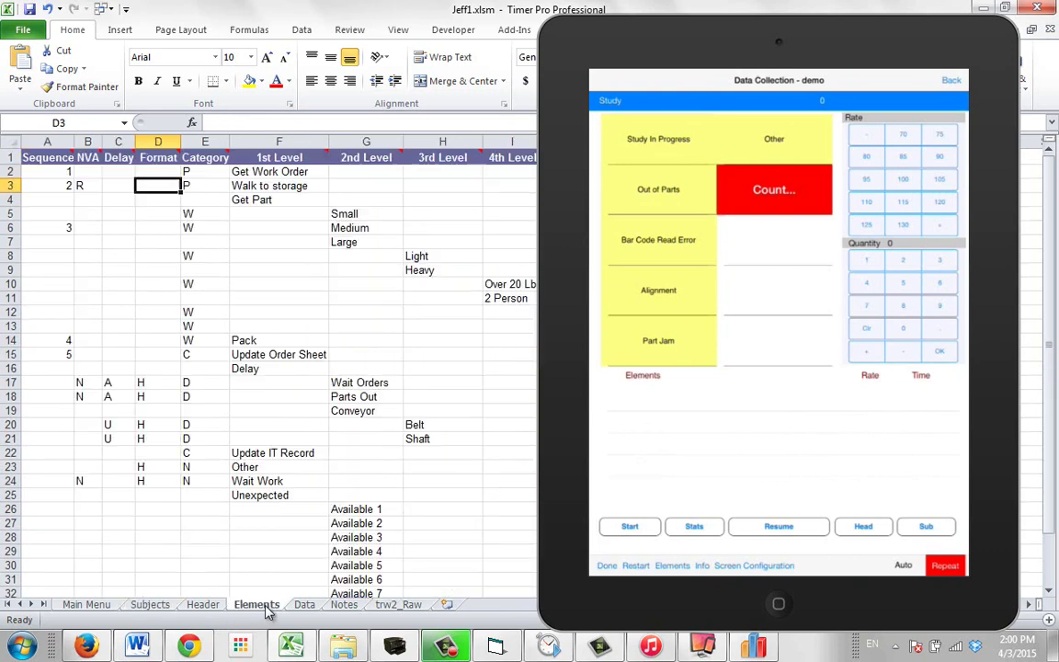
pyautogui.click(398, 604)
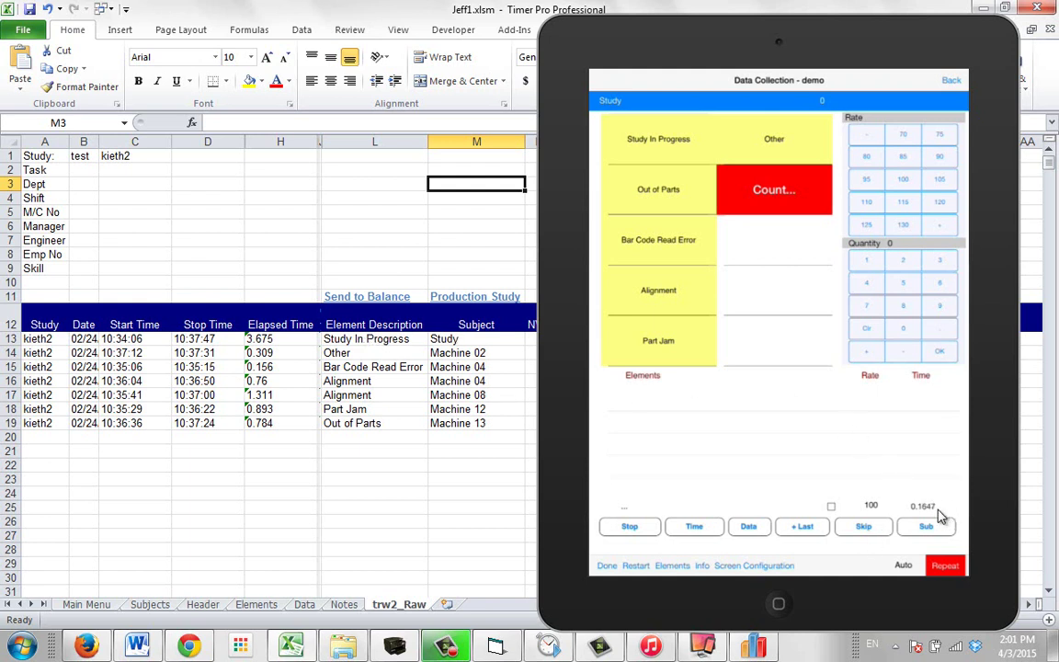
pyautogui.click(641, 147)
pyautogui.click(928, 529)
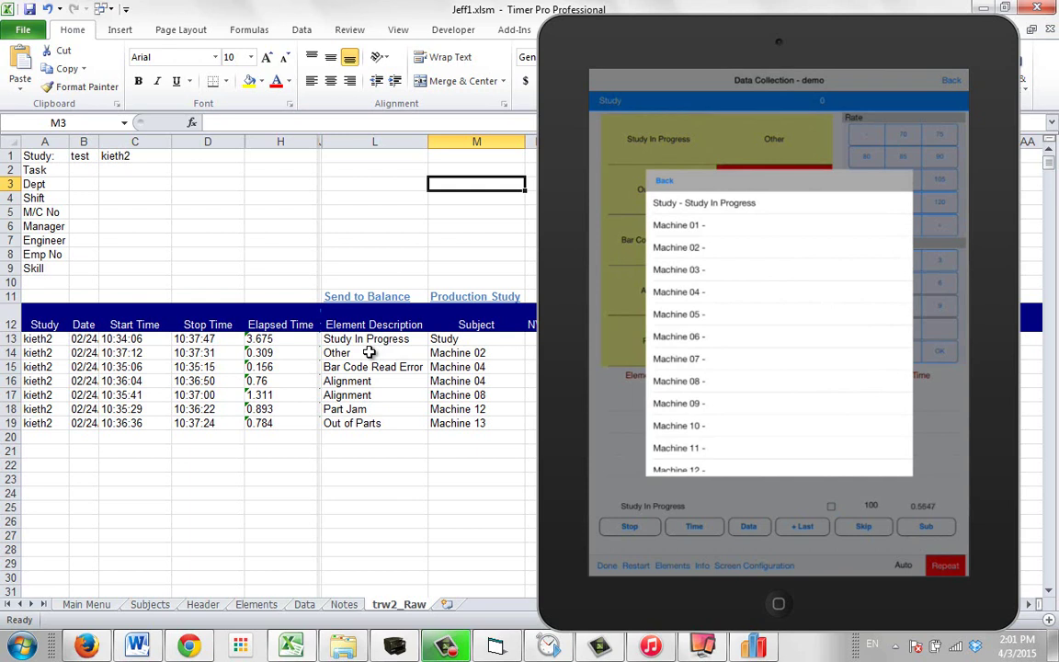
# Step: Switch to Machine 02 and time an Other delay, logged at 0.320
pyautogui.click(716, 249)
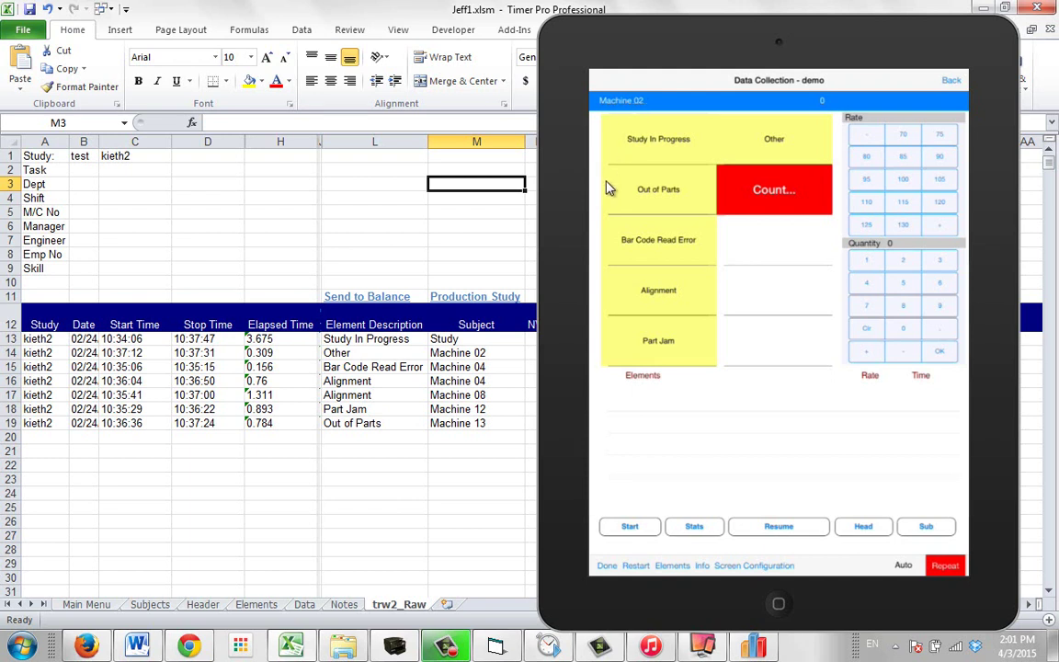
pyautogui.click(629, 527)
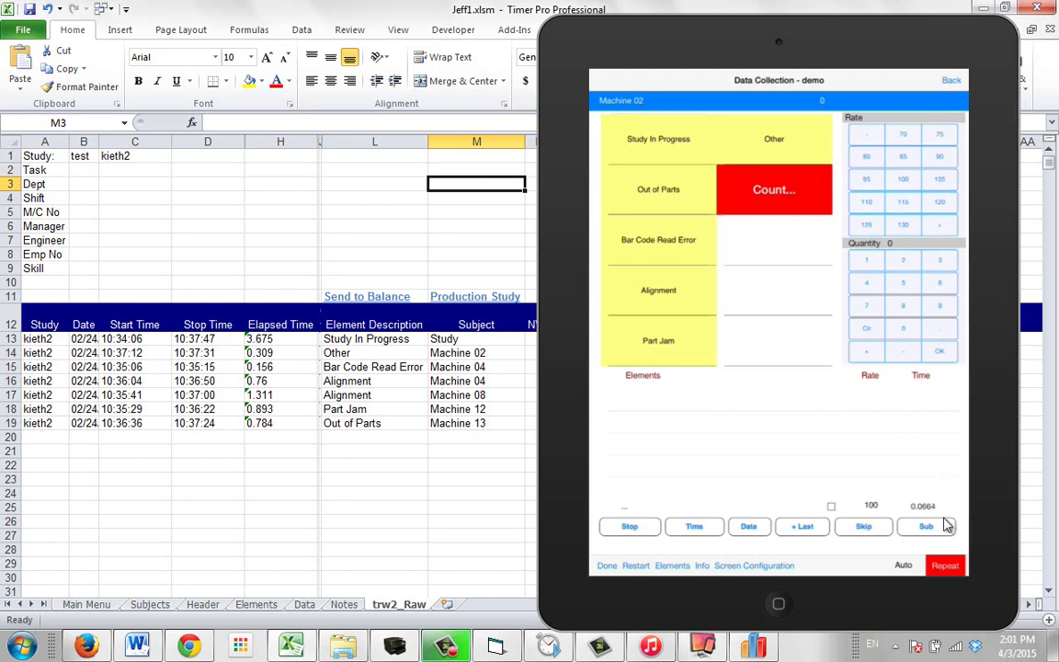
pyautogui.click(794, 140)
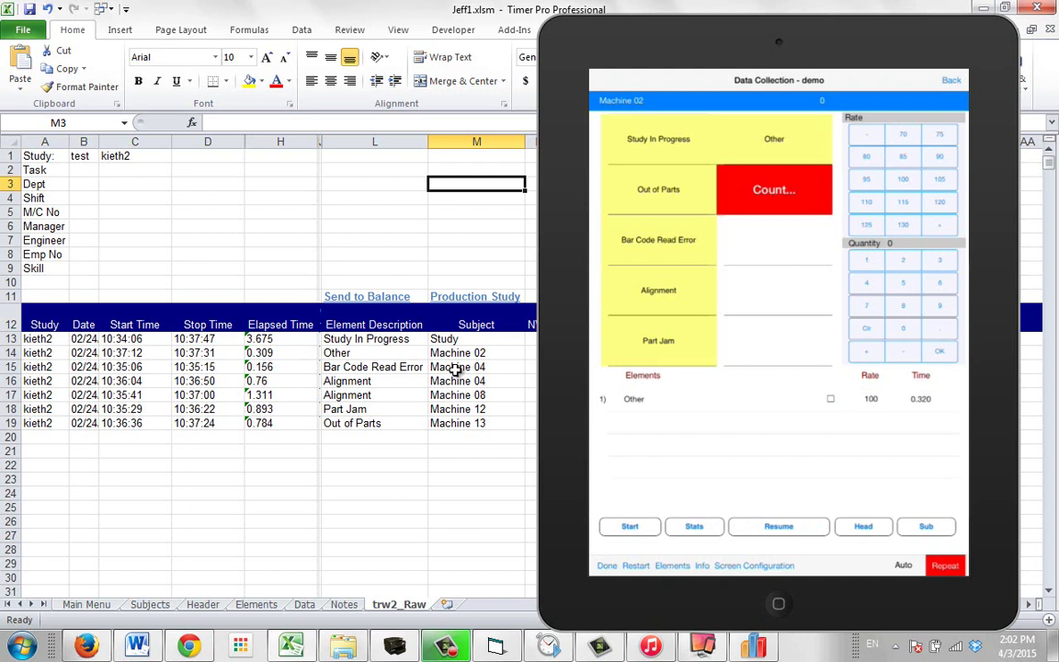
# Step: Time a Bar Code Read Error on Machine 04, then bring up the machine list
pyautogui.click(383, 368)
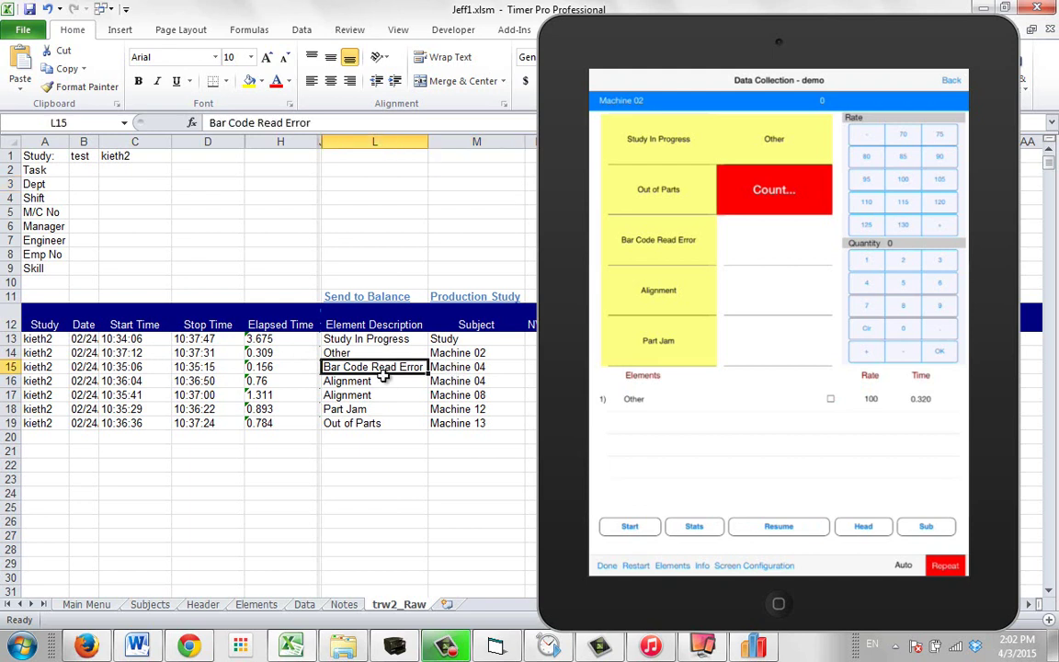
pyautogui.click(406, 381)
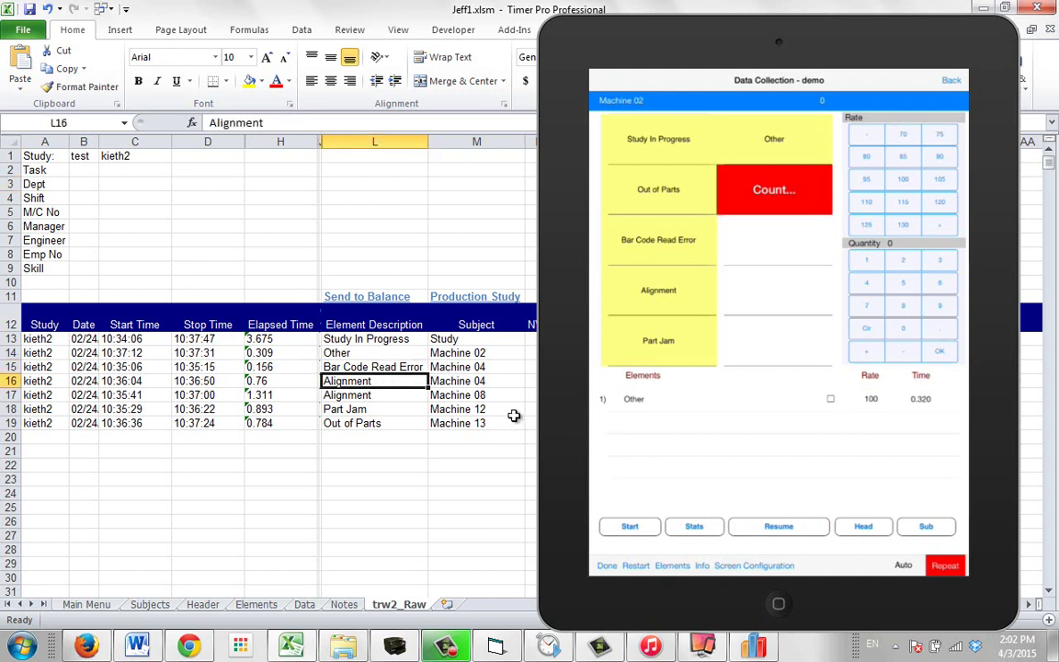
pyautogui.click(640, 469)
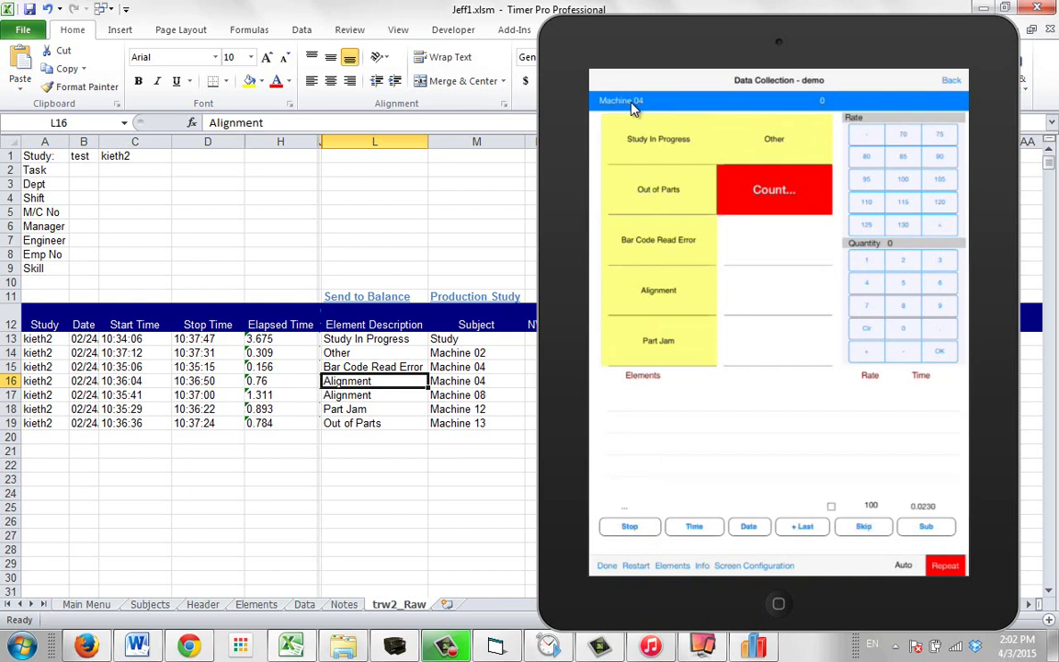
pyautogui.click(368, 366)
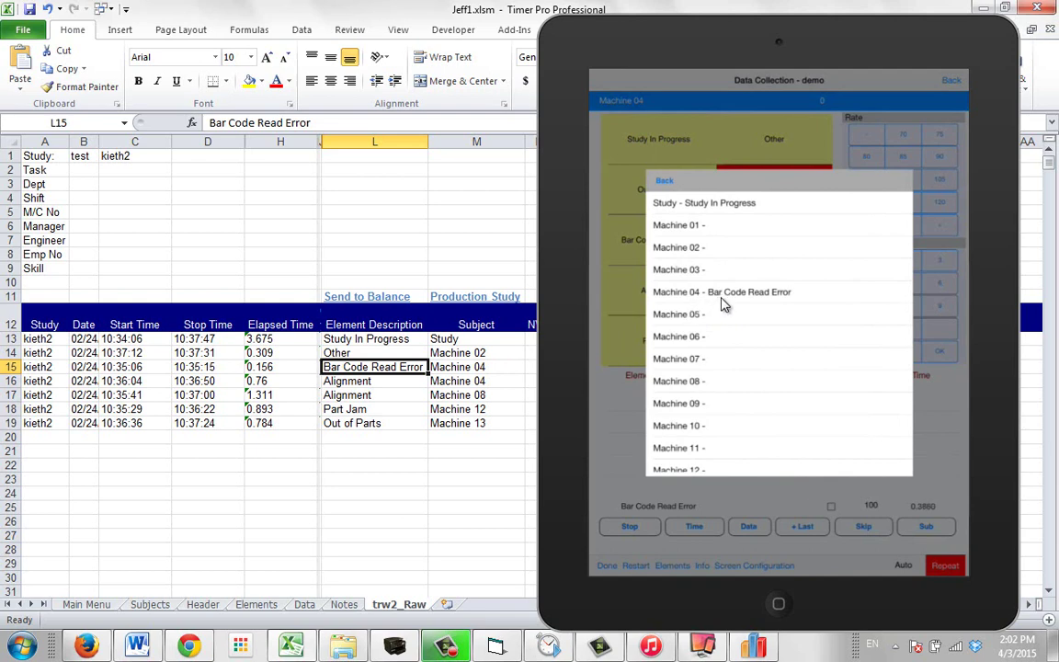
# Step: Switch to Machine 08 and start timing an Alignment stop
pyautogui.click(712, 382)
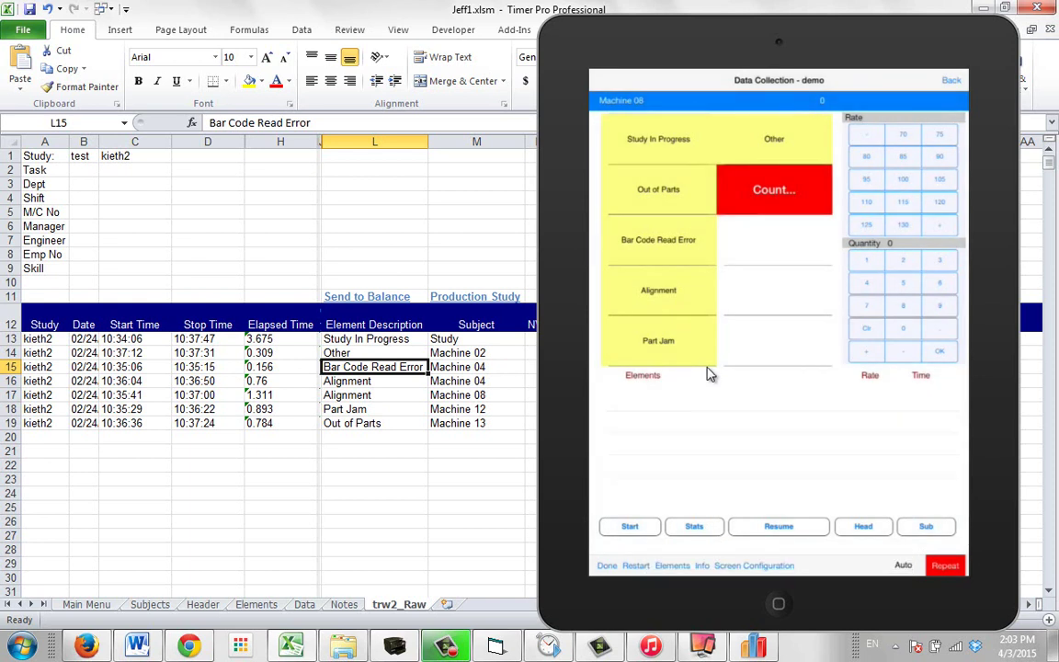
pyautogui.click(643, 111)
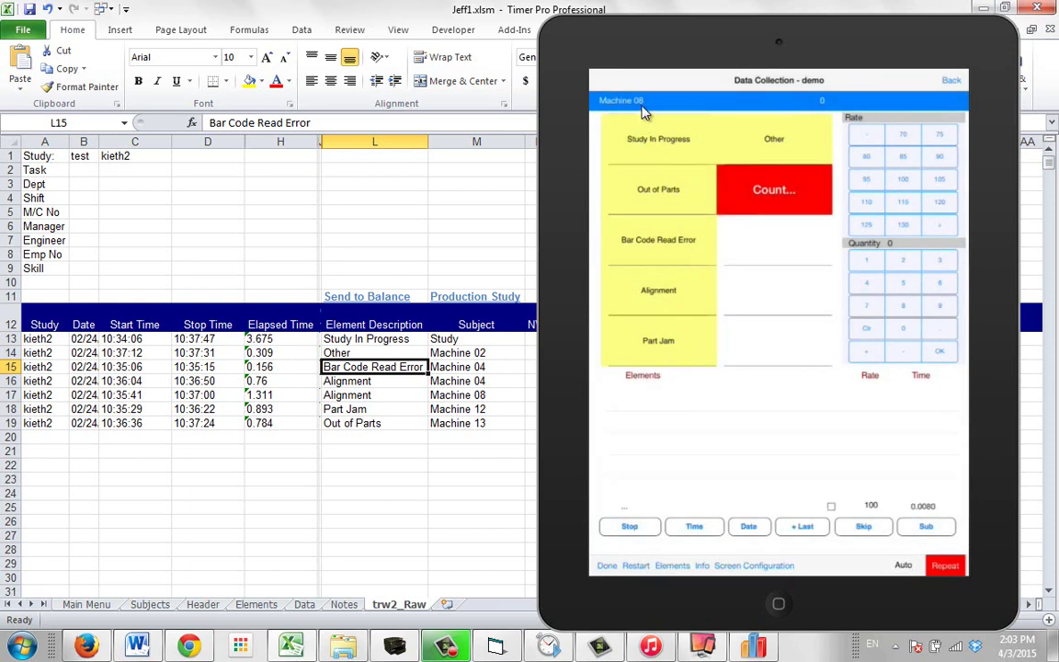
pyautogui.click(366, 395)
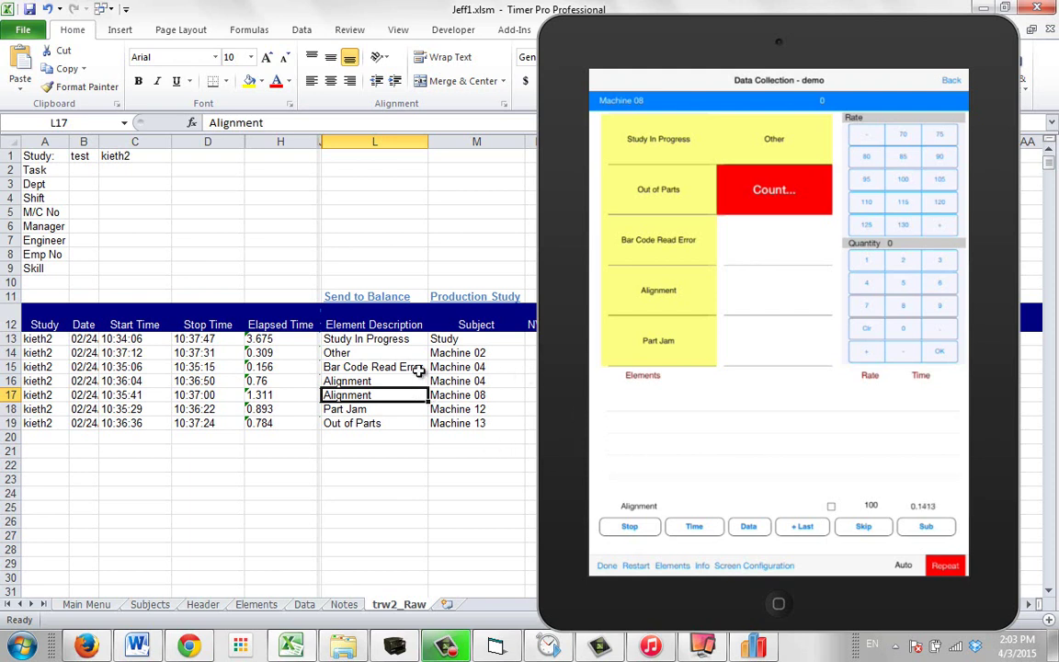
# Step: Return to Machine 04 to close its Bar Code Read Error, then start timing Machine 12
pyautogui.click(914, 528)
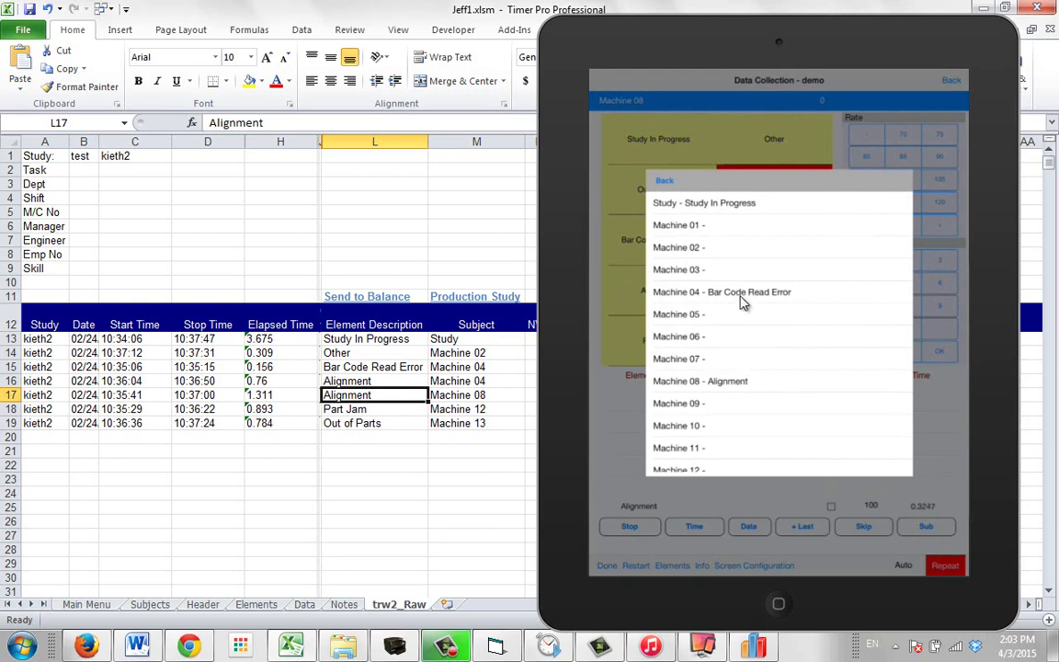
pyautogui.click(743, 292)
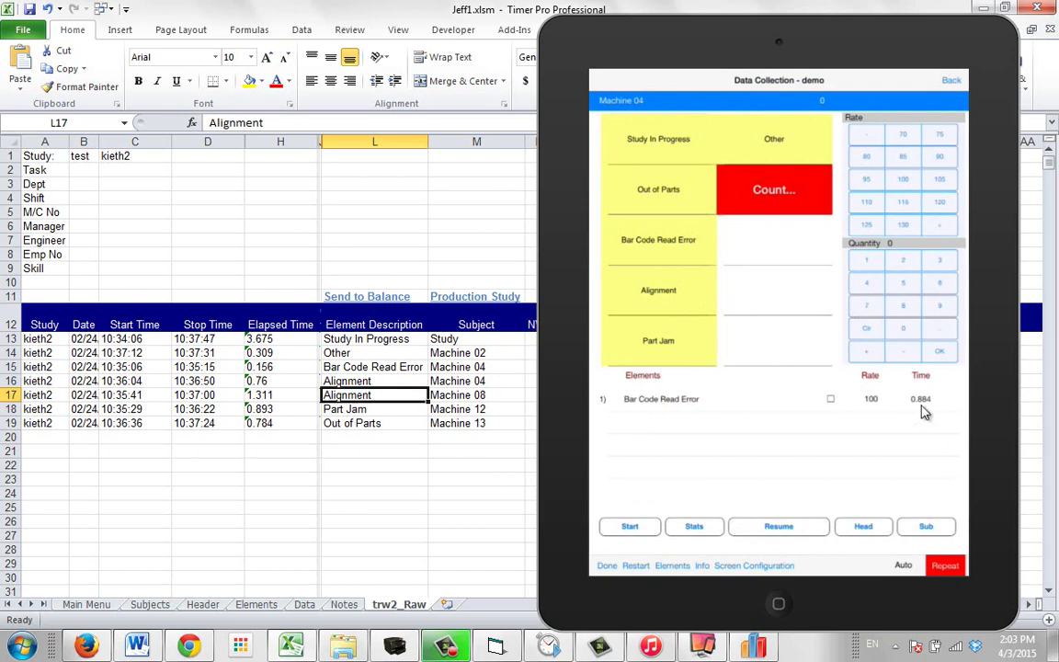
pyautogui.click(925, 529)
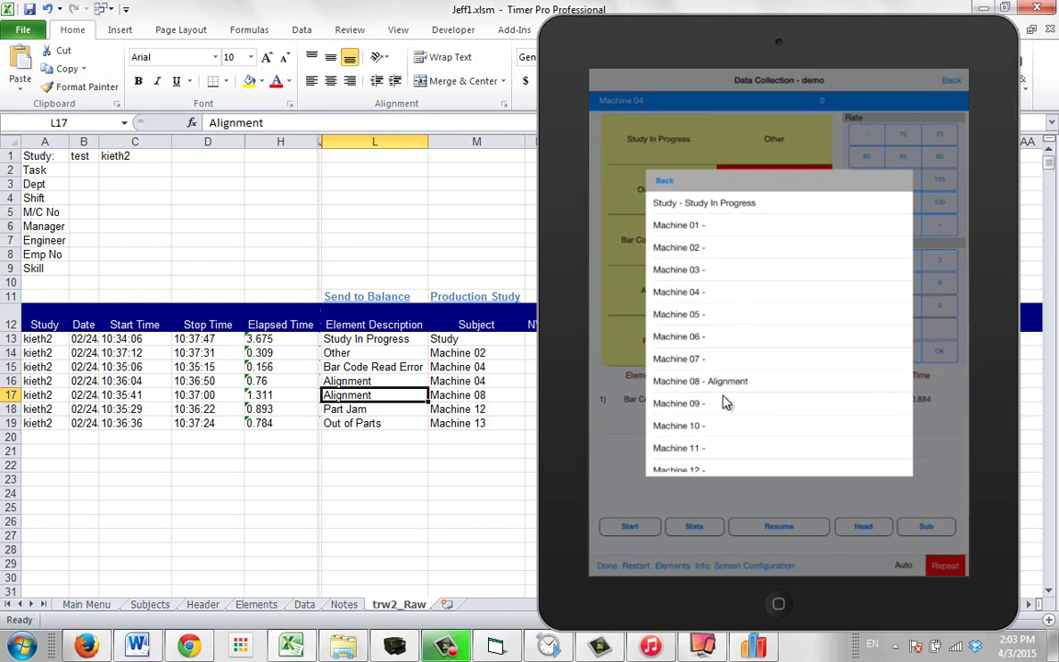
pyautogui.scroll(-2, 726, 403)
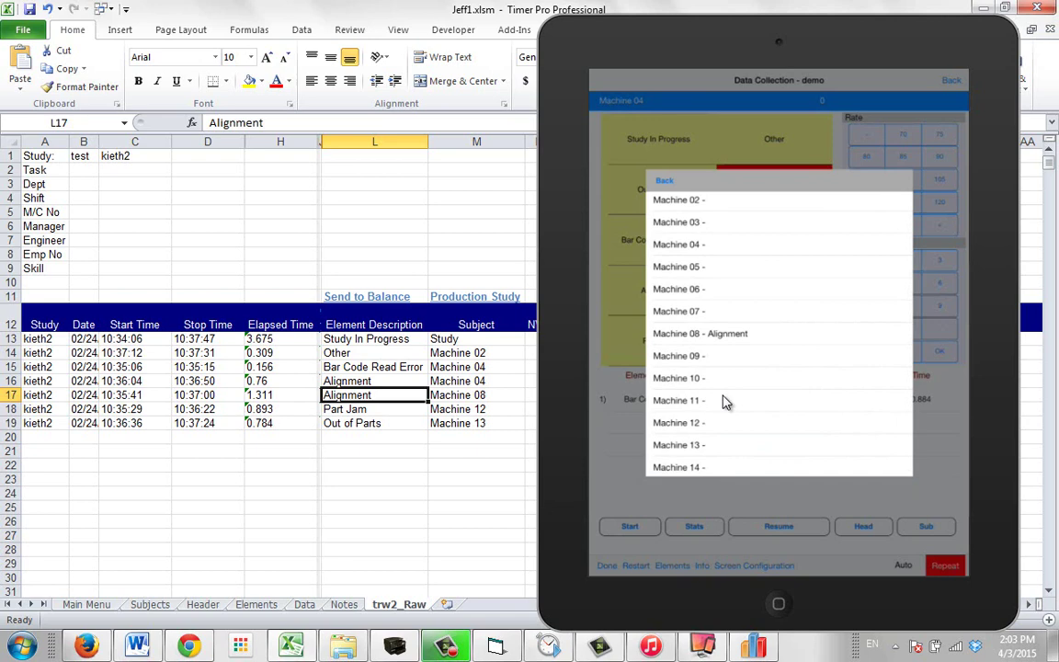
pyautogui.click(725, 401)
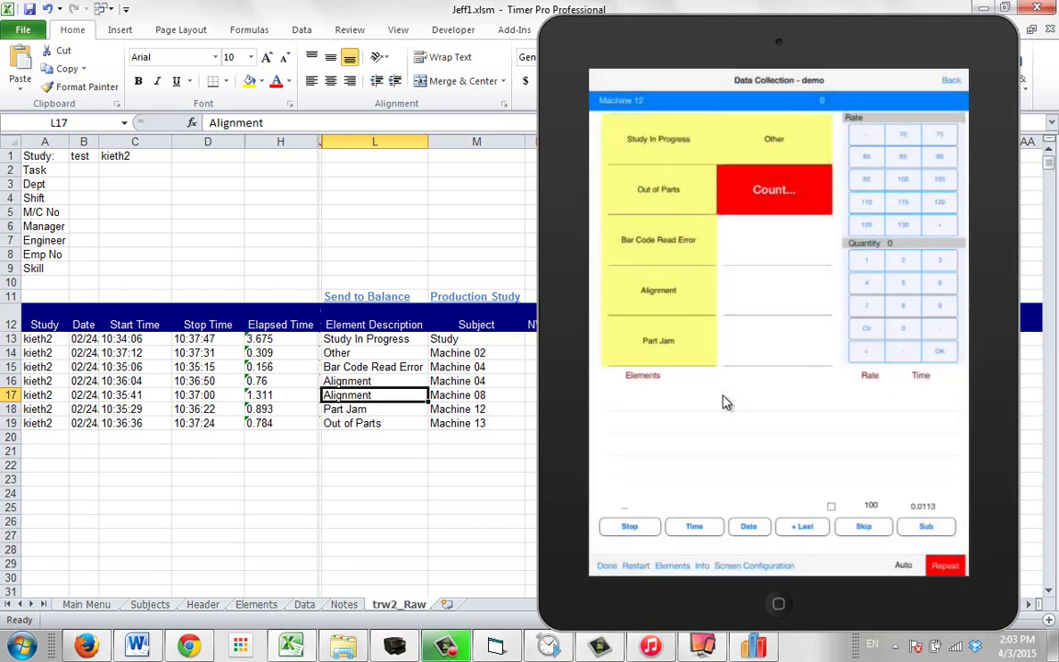
# Step: Log Part Jam on Machine 12 and Out of Parts on Machine 13, return to Study, and send to Balance
pyautogui.click(361, 410)
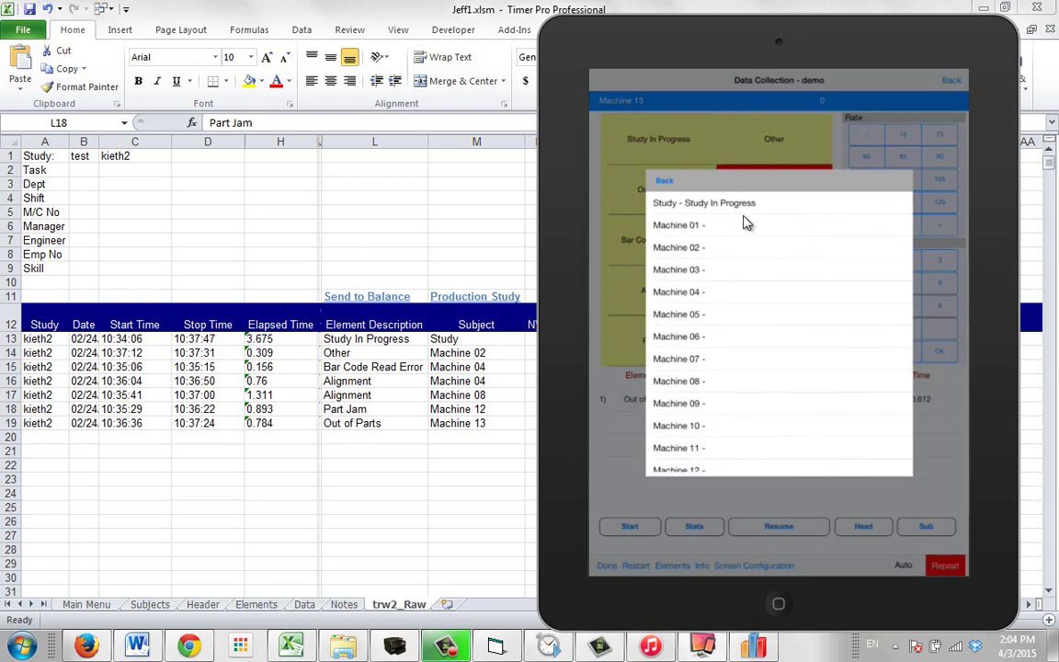
pyautogui.click(747, 206)
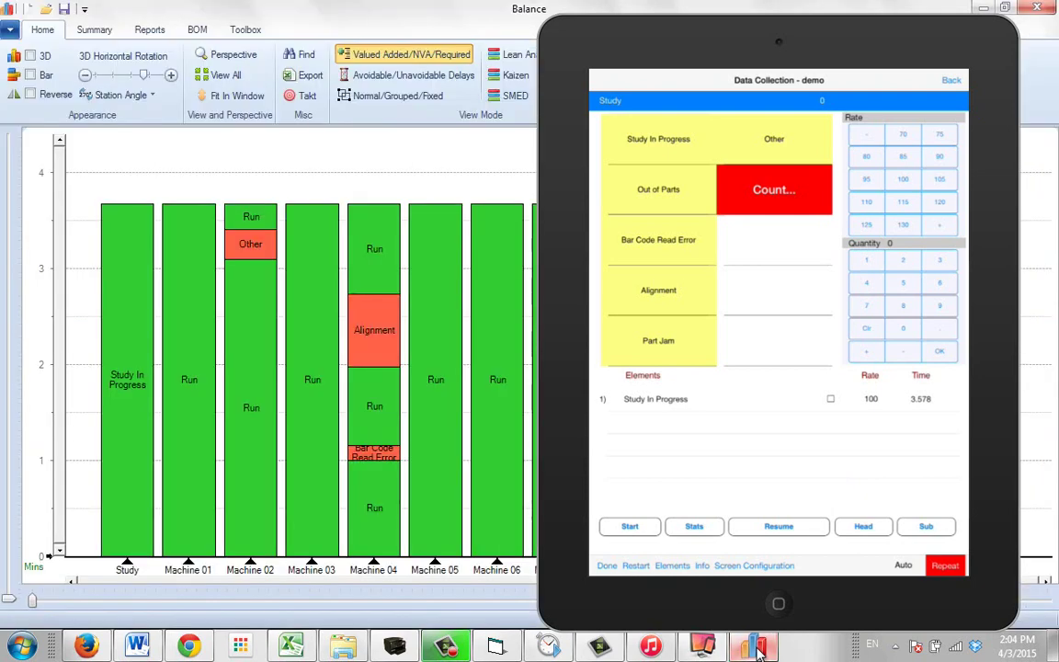
pyautogui.click(799, 641)
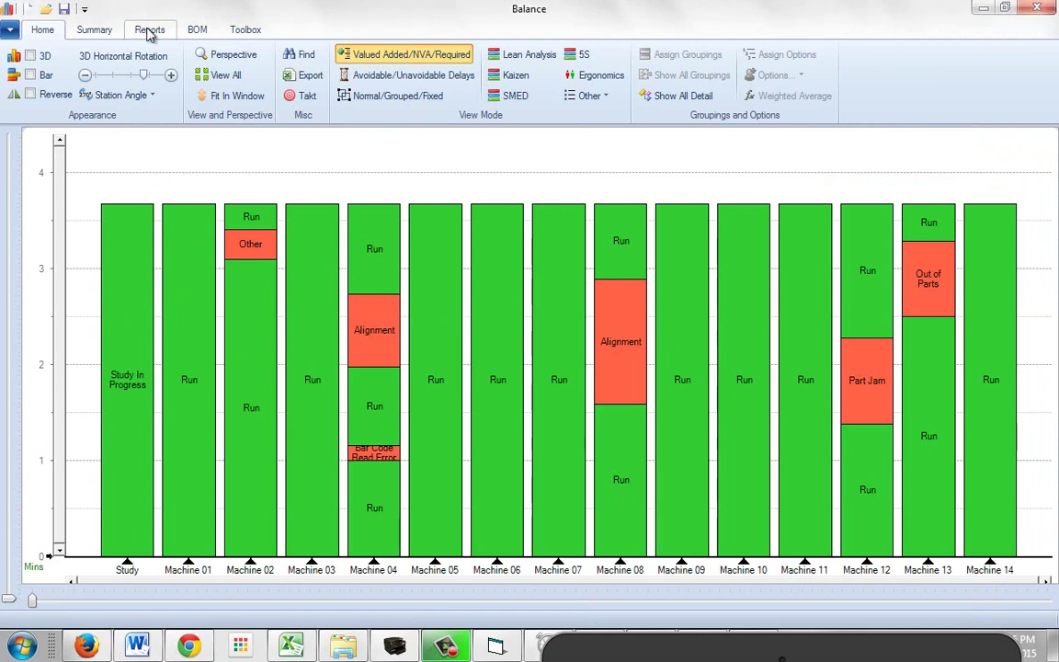
# Step: Export the Production Study report to the Excel workbook ManualTime1
pyautogui.click(150, 31)
pyautogui.click(185, 72)
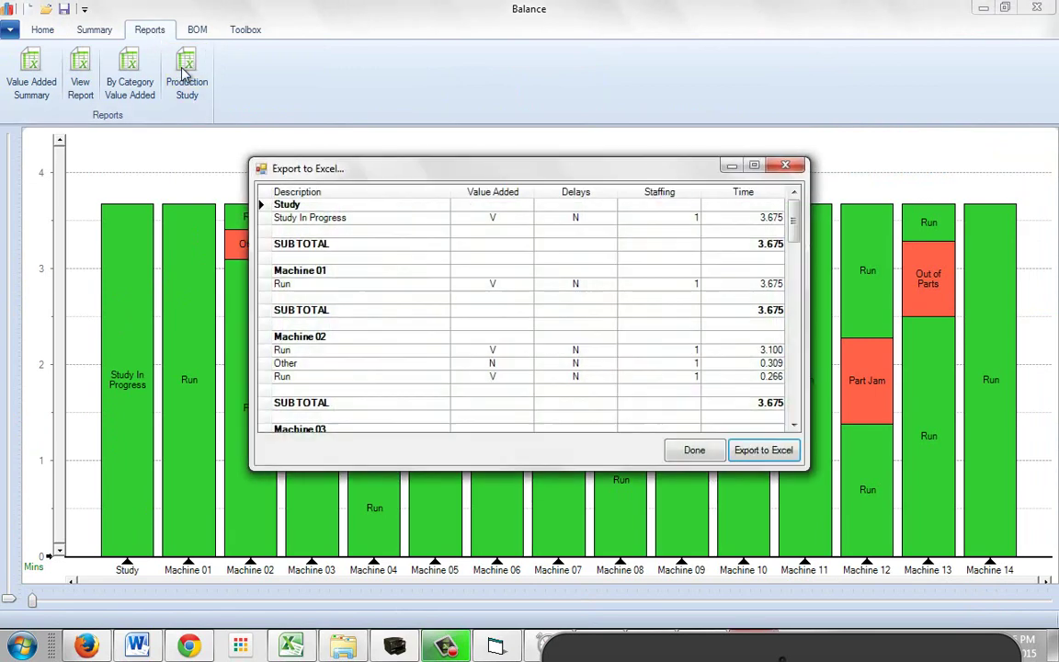
pyautogui.click(759, 450)
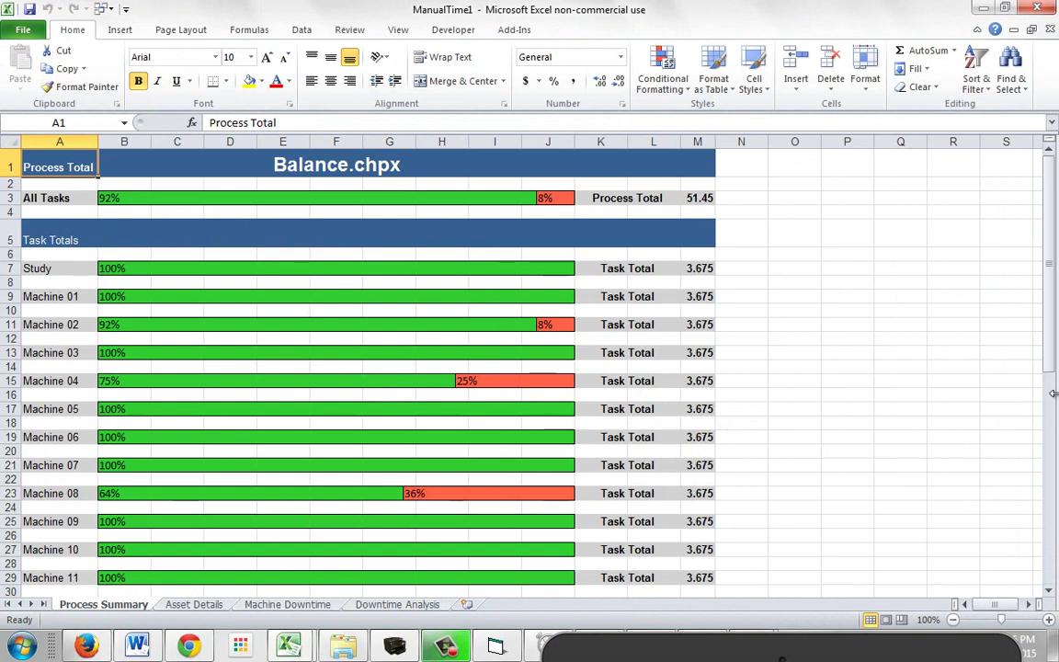
# Step: Scroll Process Summary and view the Asset Details and Machine Downtime sheets
pyautogui.moveTo(1054, 363); pyautogui.dragTo(1054, 370)
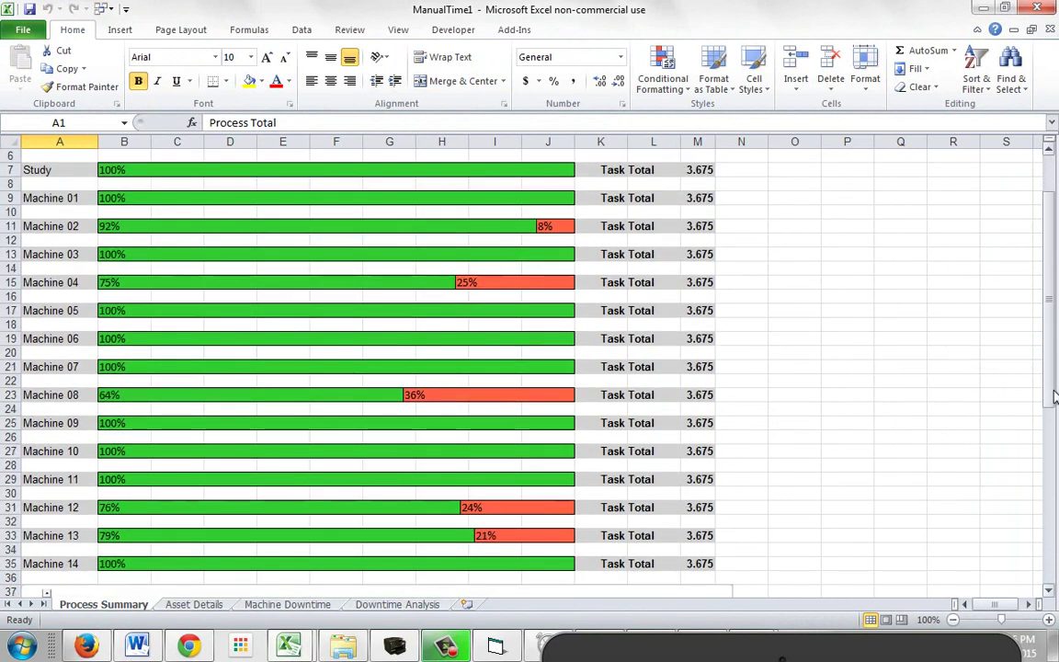
pyautogui.click(194, 604)
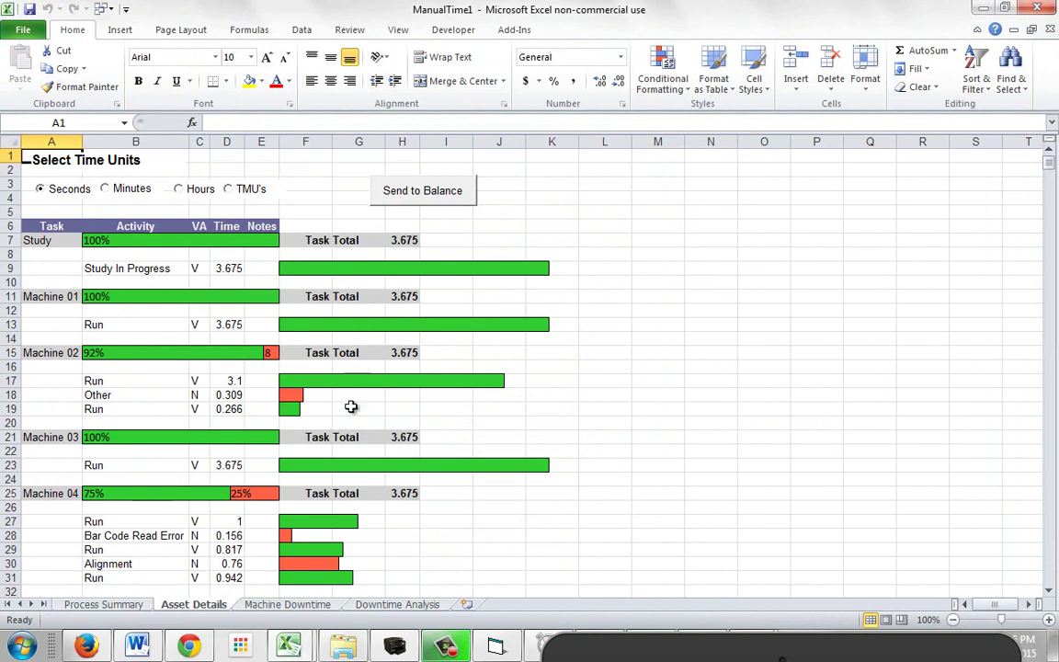
pyautogui.hotkey('ctrl', 'pagedown')
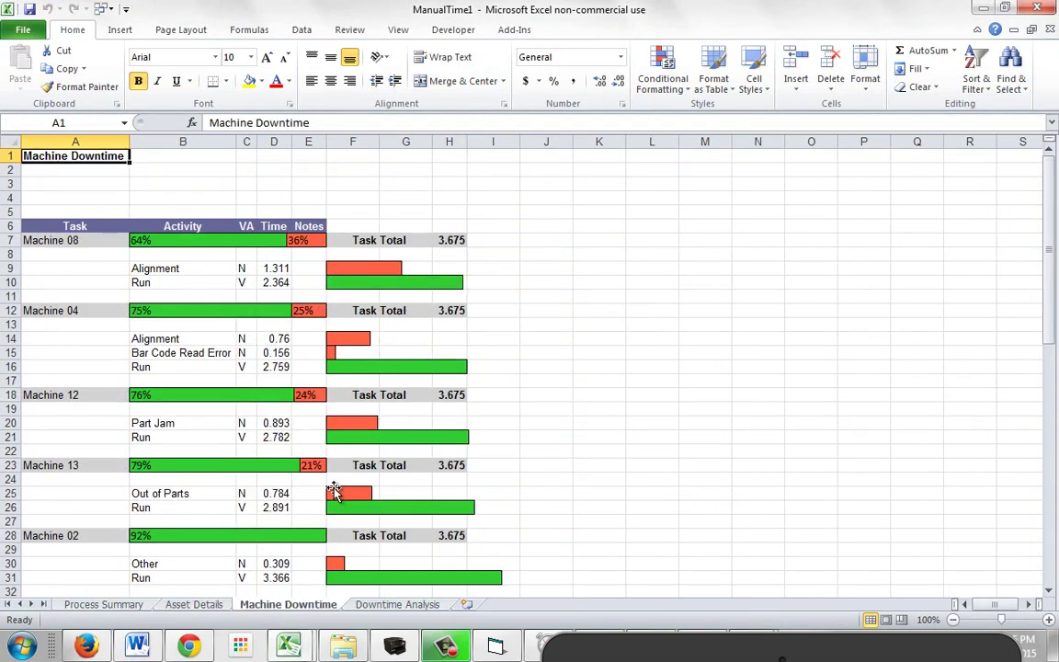
# Step: On Downtime Analysis, select the Alignment category and Machine 08 and Machine 04 Alignment times
pyautogui.click(409, 605)
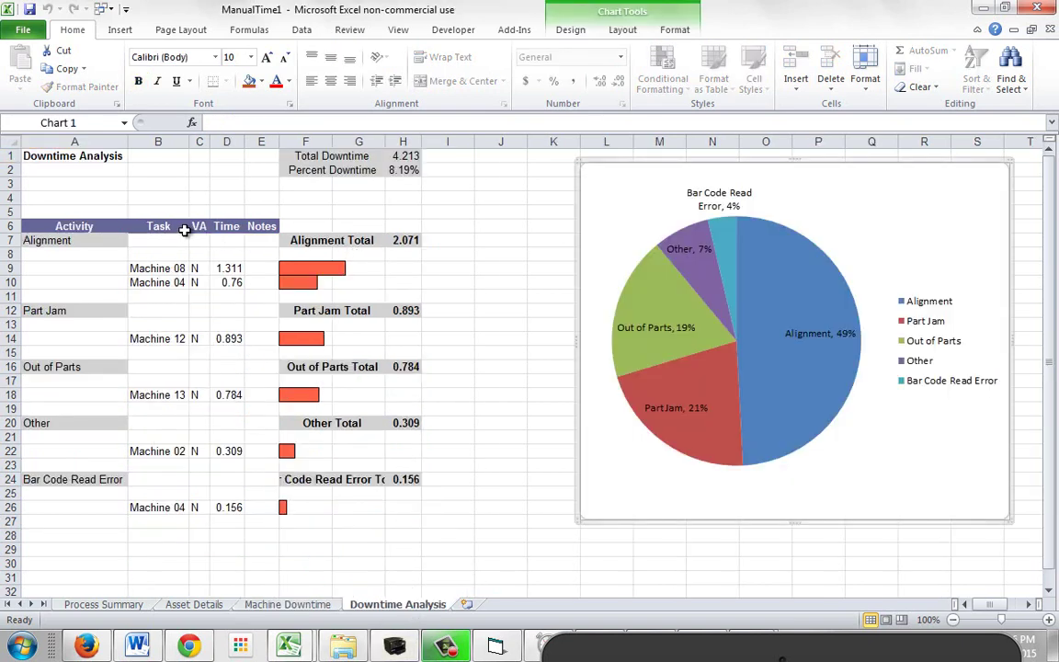
pyautogui.click(108, 242)
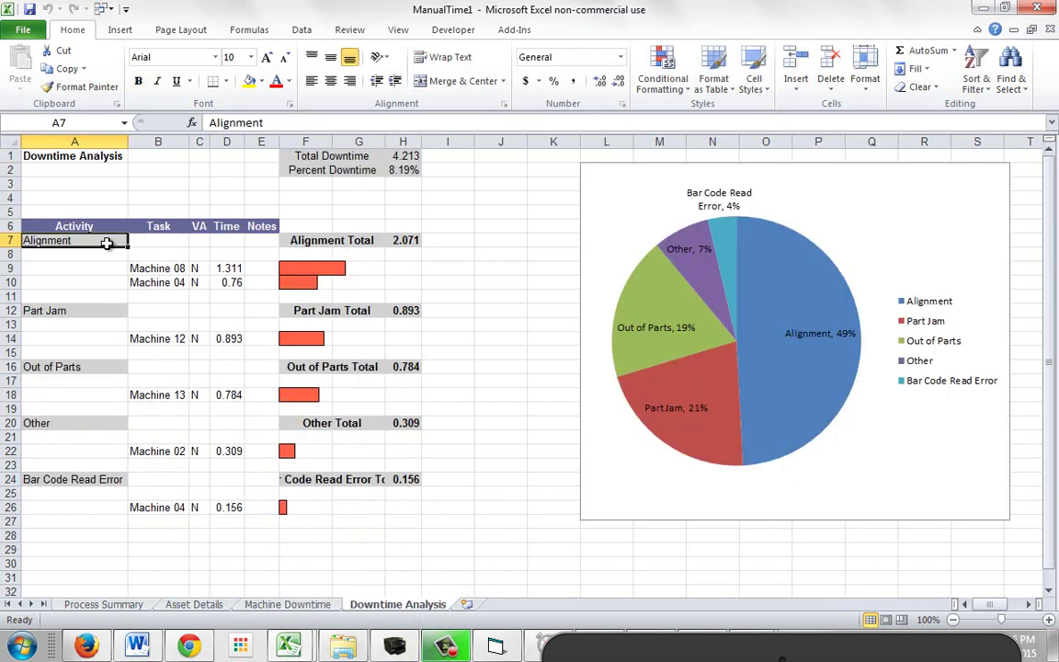
pyautogui.click(145, 267)
pyautogui.click(146, 282)
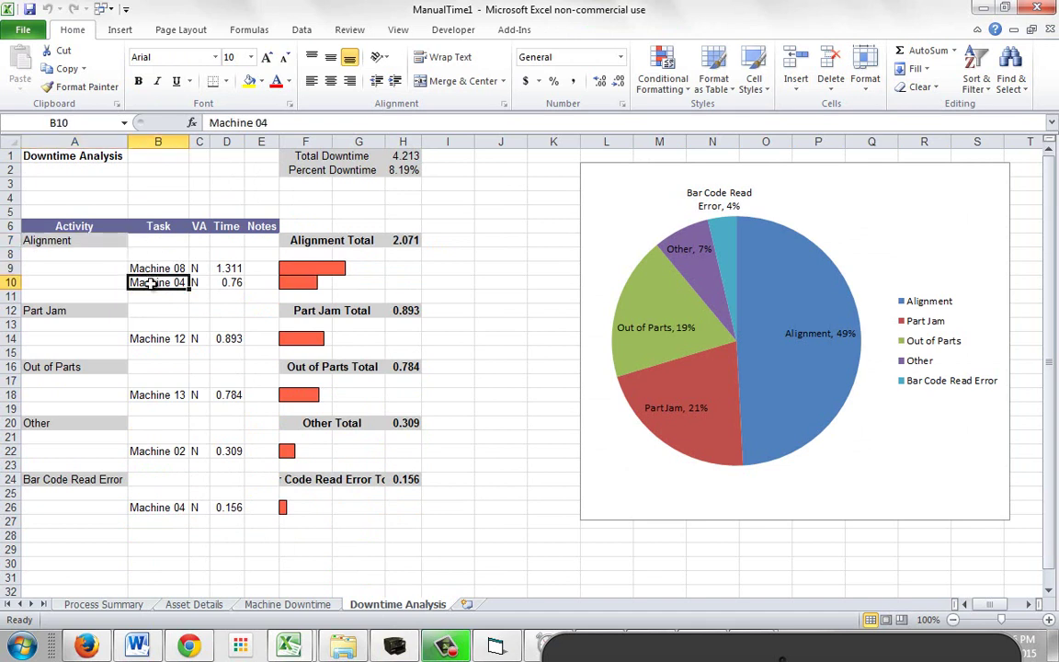